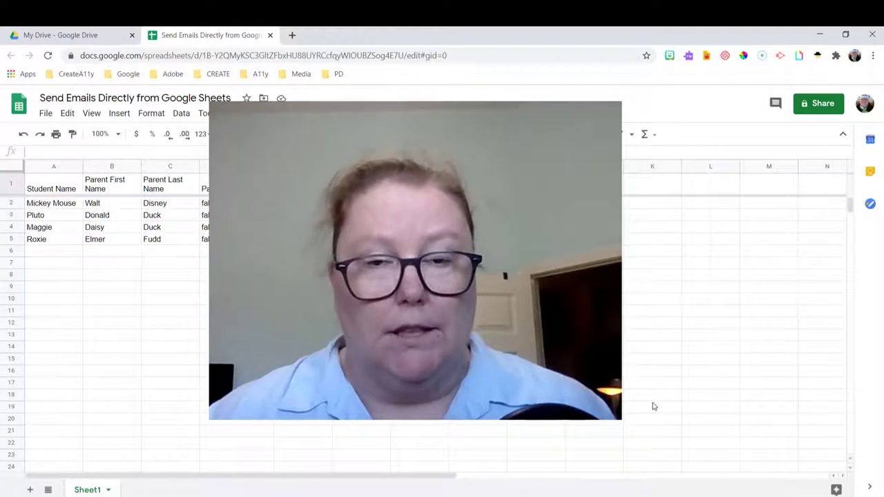
Launch the formMule – Email Merge Utility add-on from the Add-ons menu
{"action": "left_click", "coordinate": [523, 282]}
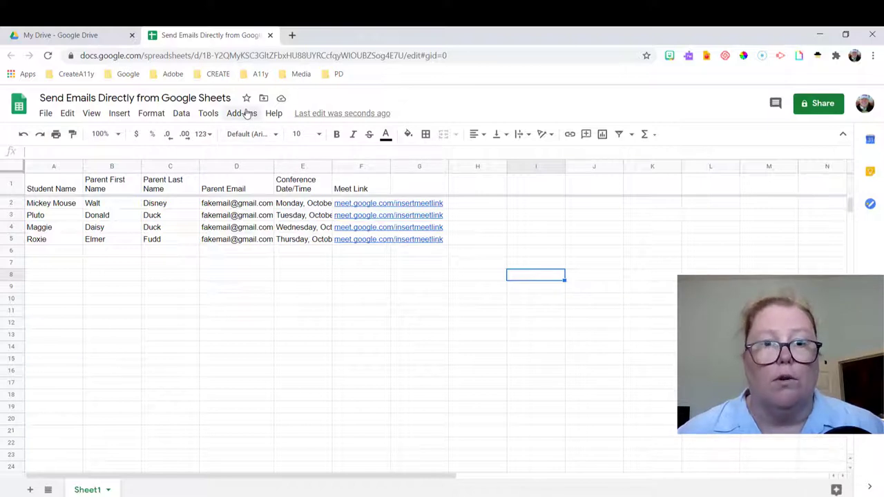
{"action": "left_click", "coordinate": [248, 114]}
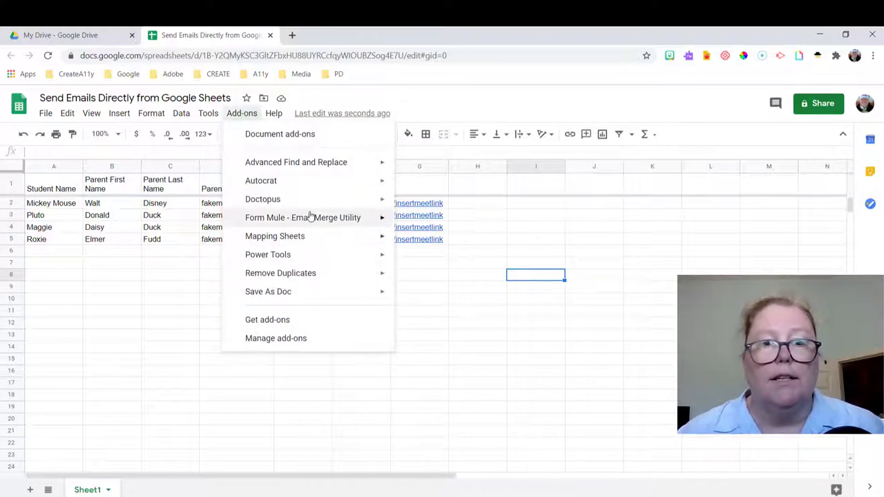
{"action": "mouse_move", "coordinate": [311, 217]}
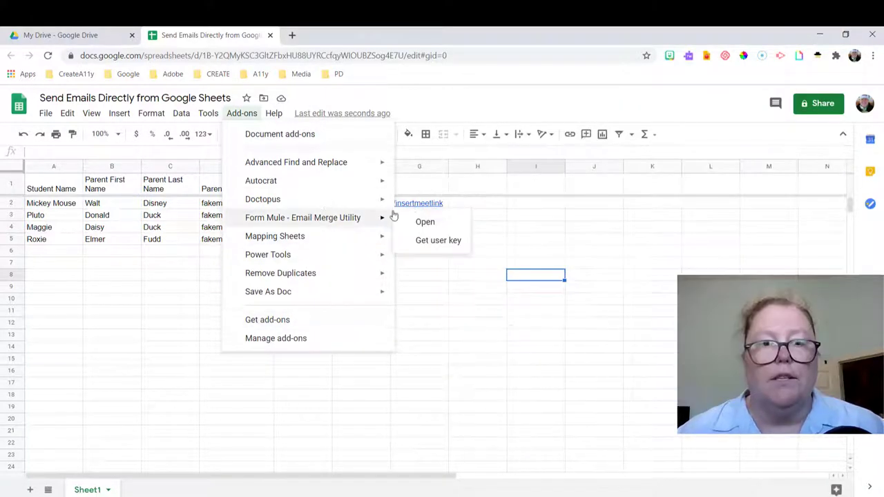
{"action": "left_click", "coordinate": [415, 223]}
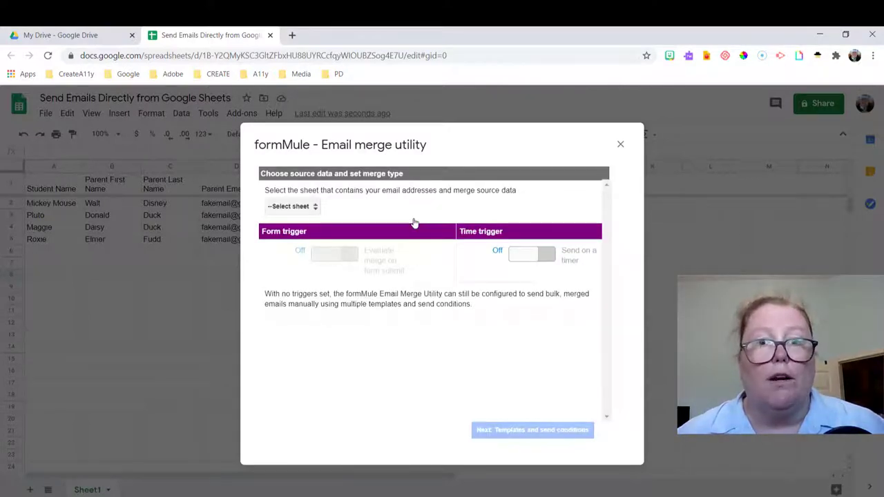
Choose Sheet1 as source data, keep one template sent for all rows, and save settings
{"action": "left_click", "coordinate": [293, 207]}
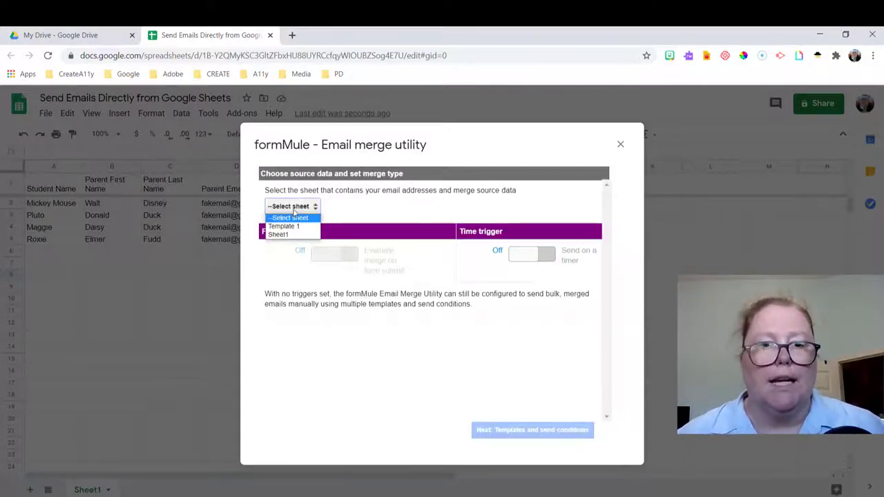
{"action": "left_click", "coordinate": [302, 235]}
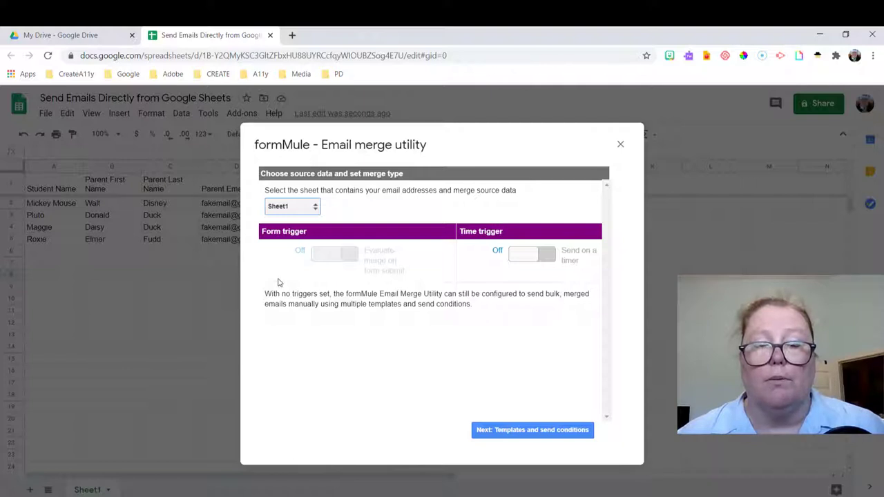
{"action": "left_click", "coordinate": [542, 428]}
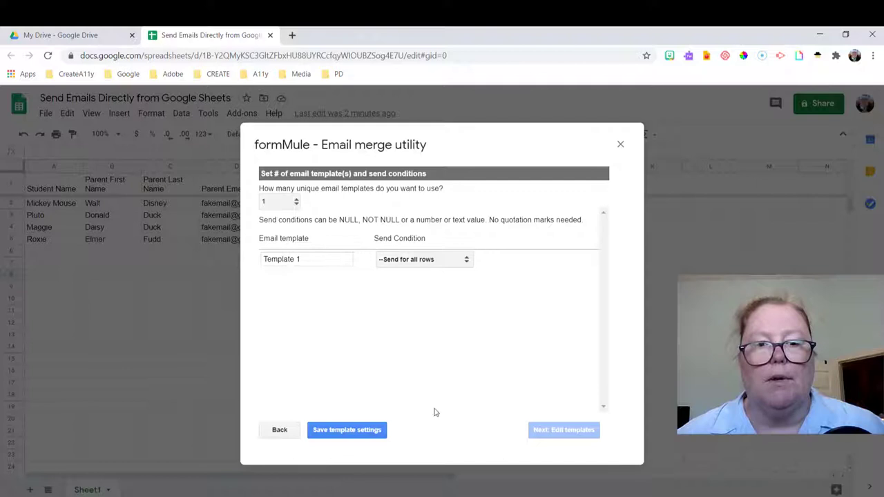
{"action": "left_click", "coordinate": [361, 430]}
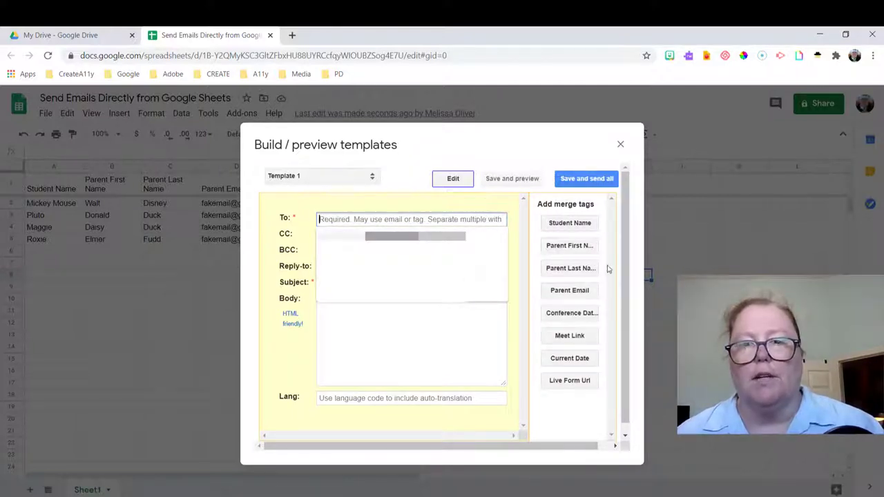
Send to <<Parent Email>>, enter the teacher's reply-to address, and set subject 'Parent Conference Reminder'
{"action": "left_click", "coordinate": [571, 290]}
{"action": "left_click", "coordinate": [361, 267]}
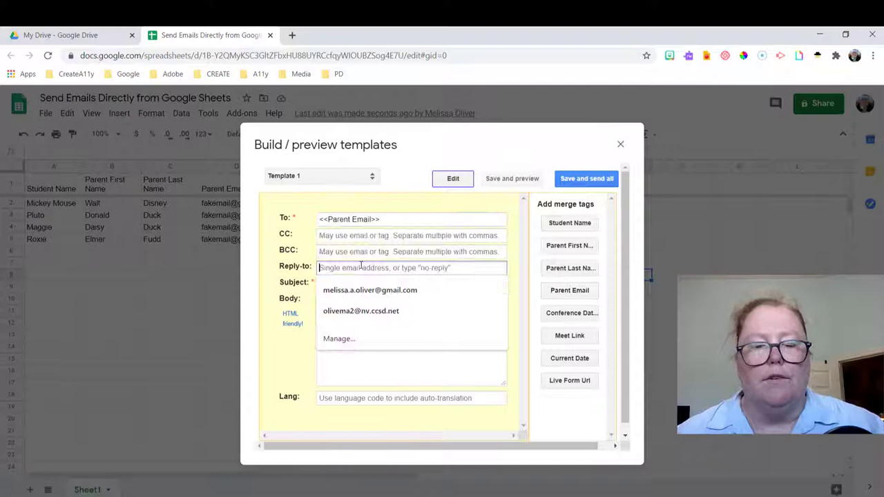
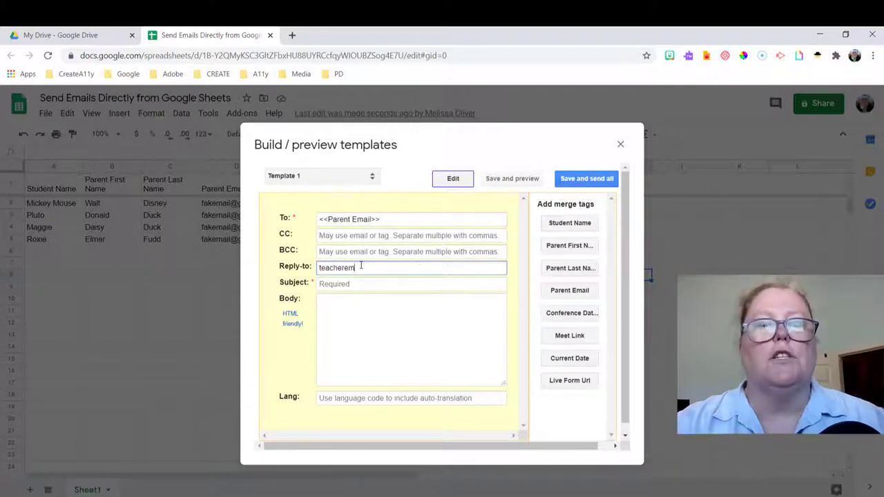
{"action": "key", "text": "Tab"}
{"action": "type", "text": "Parent Conference R"}
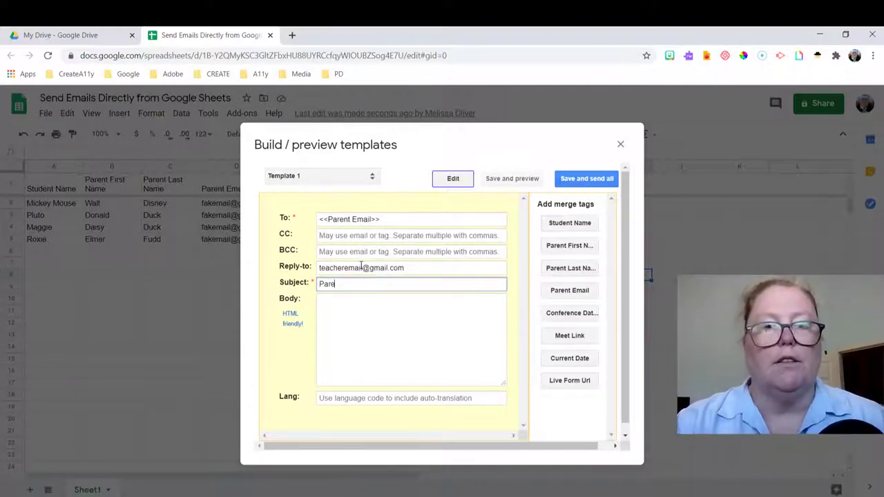
{"action": "type", "text": "eminder"}
Open the body with 'Dear <<Parent First Name>>,', deleting the tag's leftover label text
{"action": "left_click", "coordinate": [362, 302]}
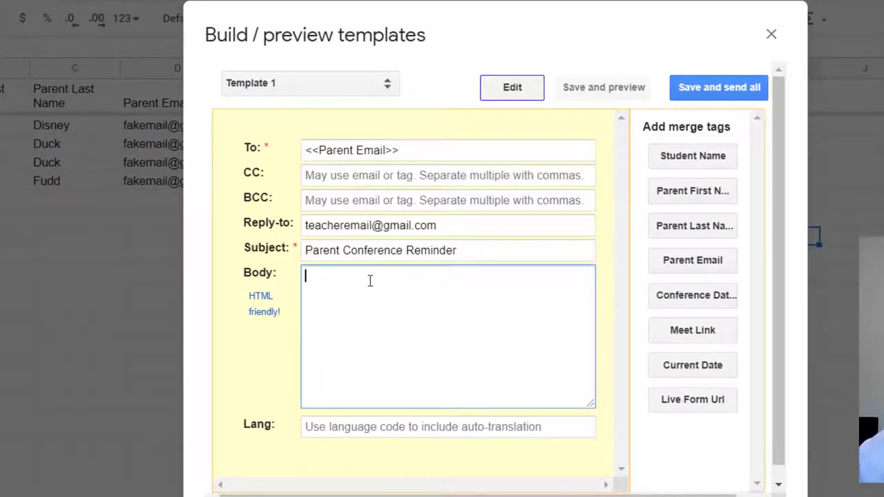
{"action": "type", "text": "Dear"}
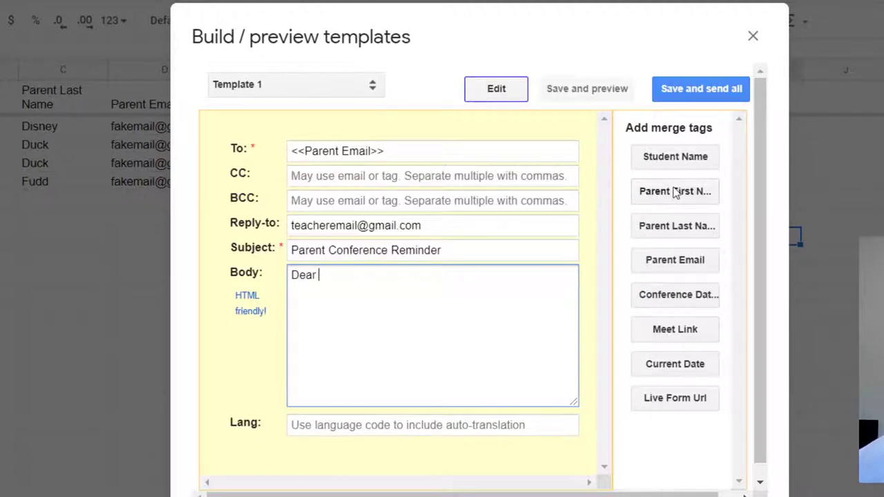
{"action": "left_click", "coordinate": [696, 192]}
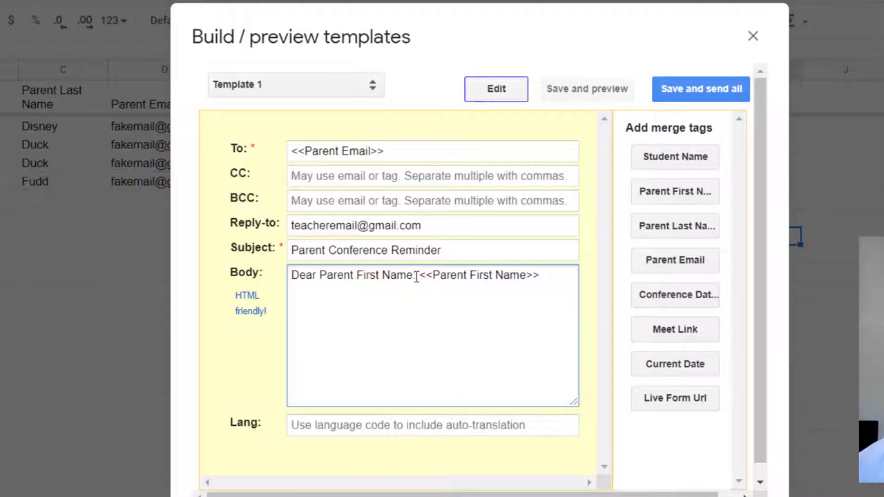
{"action": "left_click_drag", "start_coordinate": [416, 275], "coordinate": [320, 276]}
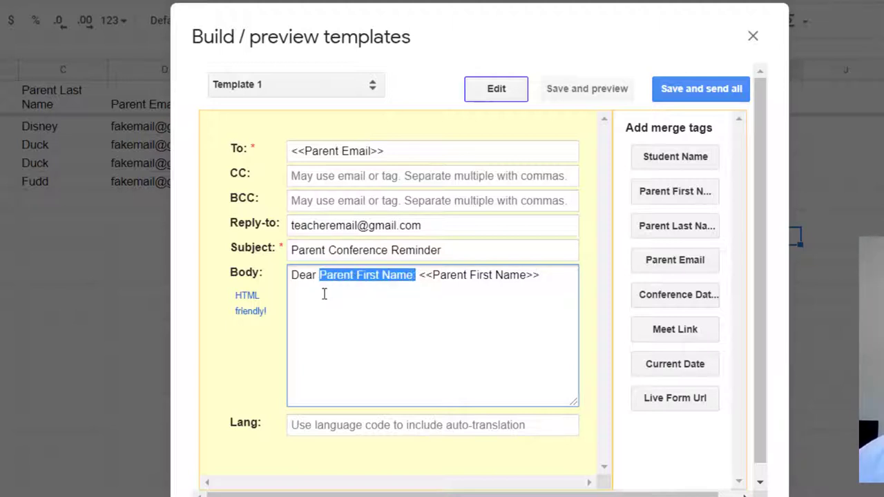
{"action": "key", "text": "BackSpace"}
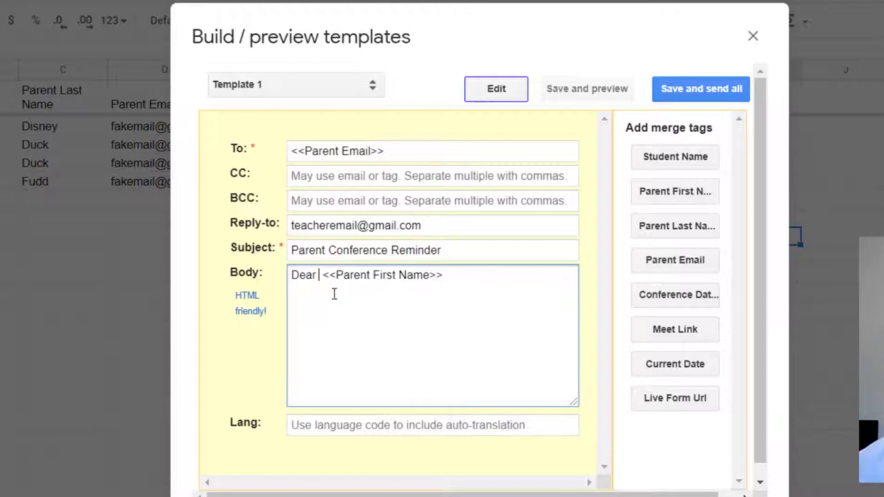
{"action": "key", "text": "BackSpace"}
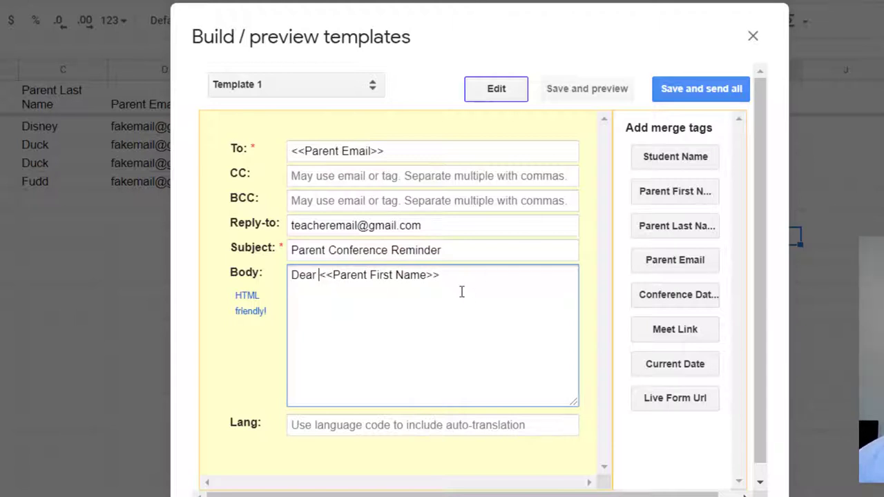
{"action": "left_click", "coordinate": [458, 283]}
{"action": "type", "text": ","}
{"action": "key", "text": "Return"}
{"action": "key", "text": "Return"}
Add 'I look forward to our parent conference on <<Conference Date/Time>> to discuss'
{"action": "type", "text": "I look forward to our parent conference "}
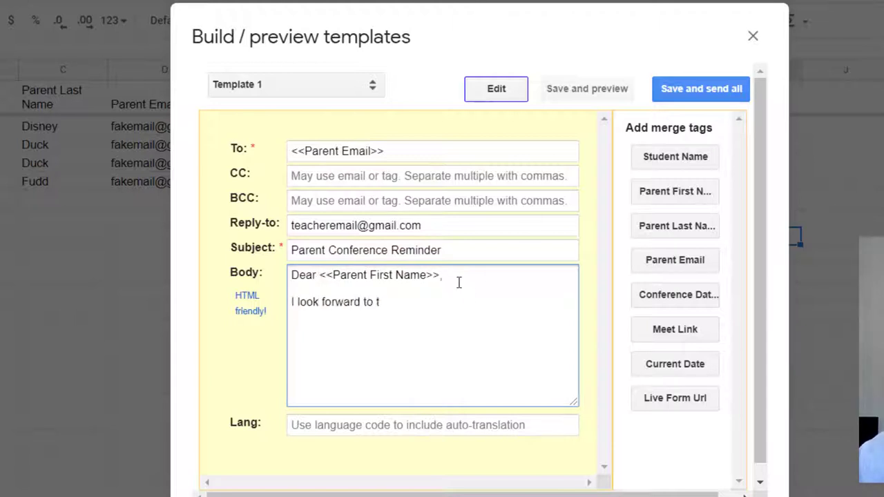
{"action": "type", "text": "on"}
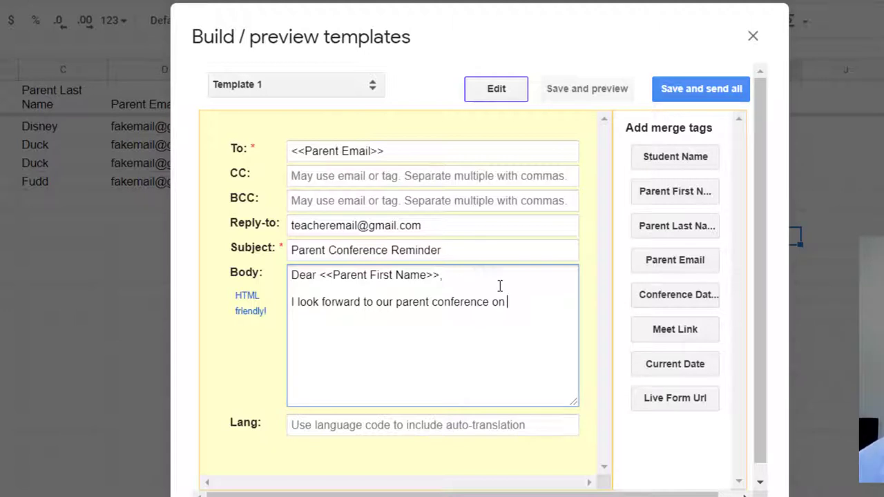
{"action": "left_click", "coordinate": [675, 297]}
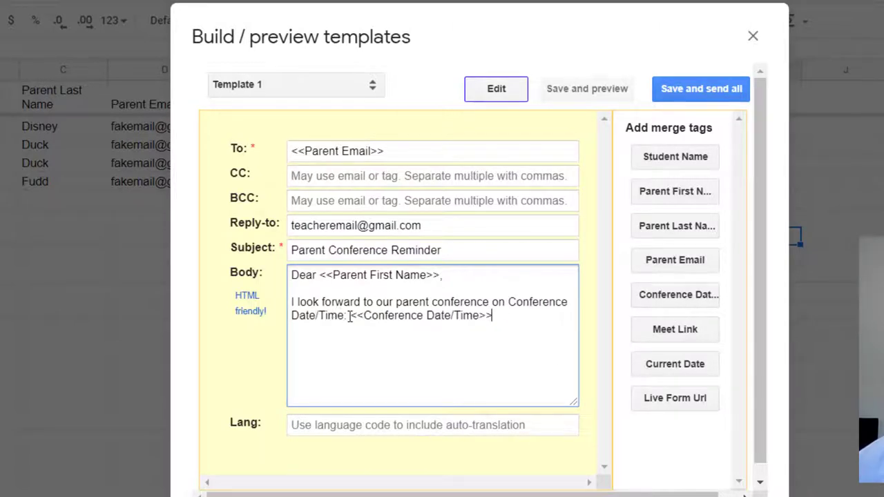
{"action": "left_click_drag", "start_coordinate": [351, 316], "coordinate": [511, 304]}
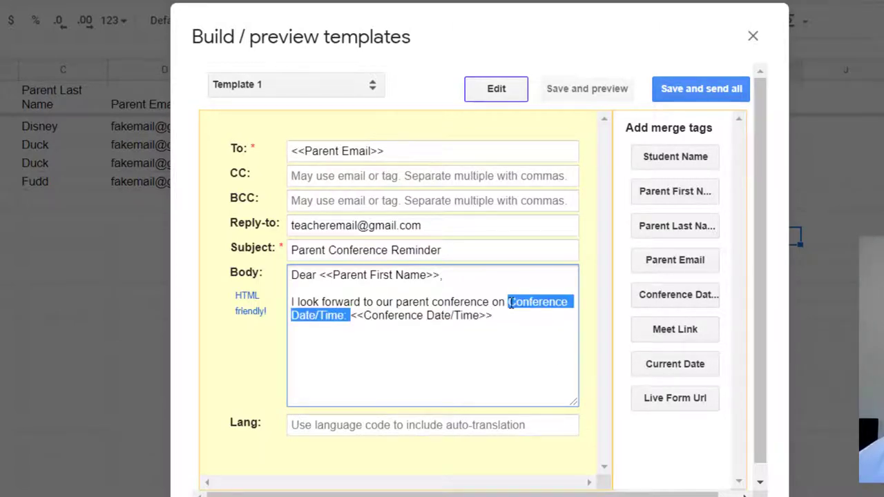
{"action": "key", "text": "BackSpace"}
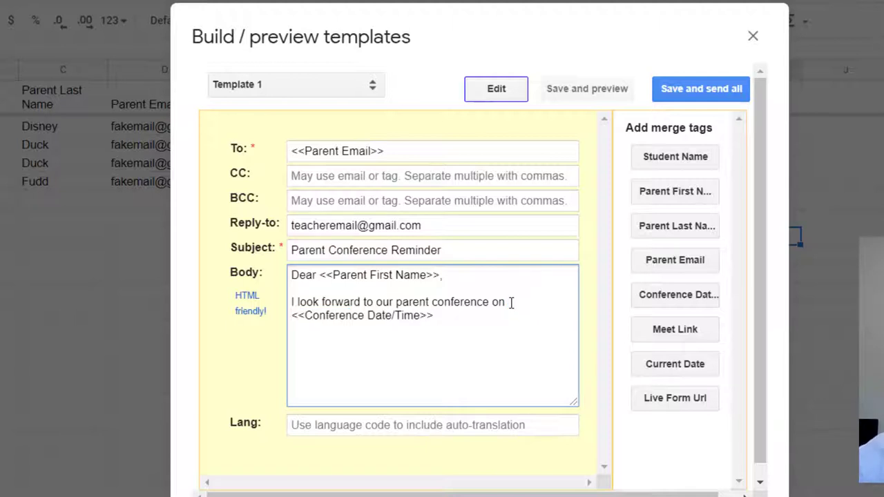
{"action": "left_click", "coordinate": [465, 325]}
{"action": "type", "text": "to discuss"}
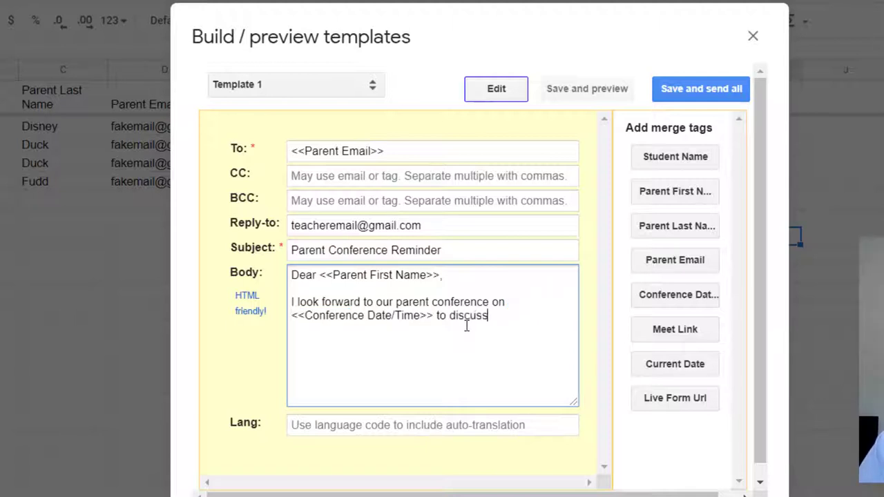
Insert the <<Student Name>> tag followed by 'progress so far this year.'
{"action": "left_click", "coordinate": [661, 160]}
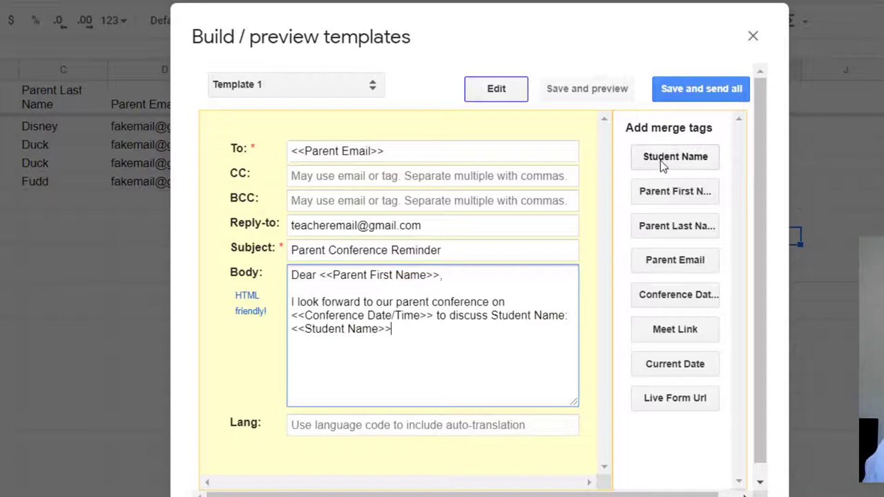
{"action": "left_click_drag", "start_coordinate": [291, 329], "coordinate": [505, 328]}
{"action": "left_click_drag", "start_coordinate": [572, 315], "coordinate": [492, 315]}
{"action": "key", "text": "BackSpace"}
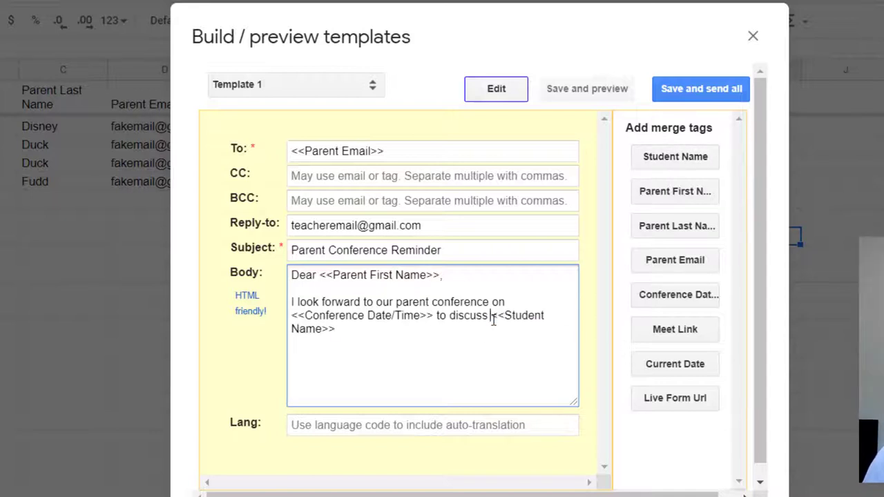
{"action": "left_click", "coordinate": [481, 336]}
{"action": "type", "text": "progress so far this year."}
Add 'We will be meeting virtually at this link:' with <<Meet Link>>, then begin 'If you'
{"action": "key", "text": "Return"}
{"action": "key", "text": "Return"}
{"action": "type", "text": "We will be meeting virtually at this link:"}
{"action": "left_click", "coordinate": [671, 330]}
{"action": "key", "text": "Return"}
{"action": "key", "text": "Return"}
{"action": "type", "text": "If you have any questions or need to reschedule, please let me know at this number"}
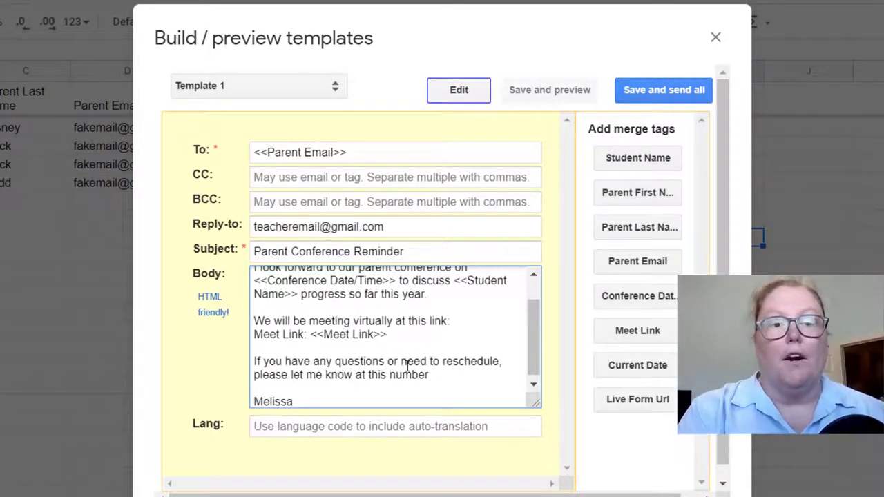
{"action": "left_click", "coordinate": [267, 429]}
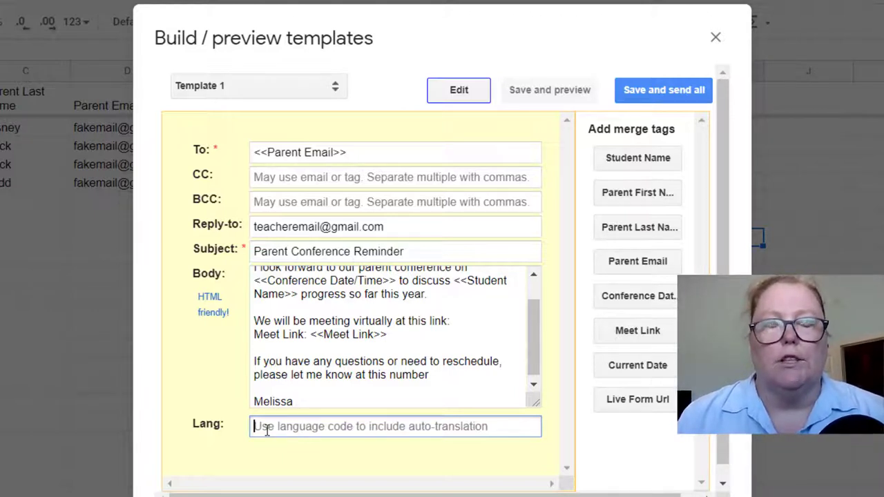
{"action": "type", "text": "es"}
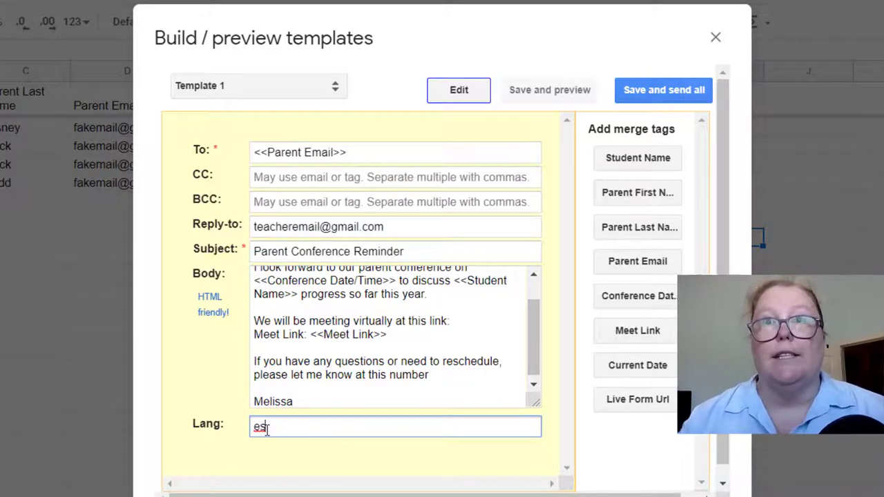
{"action": "key", "text": "BackSpace"}
{"action": "key", "text": "BackSpace"}
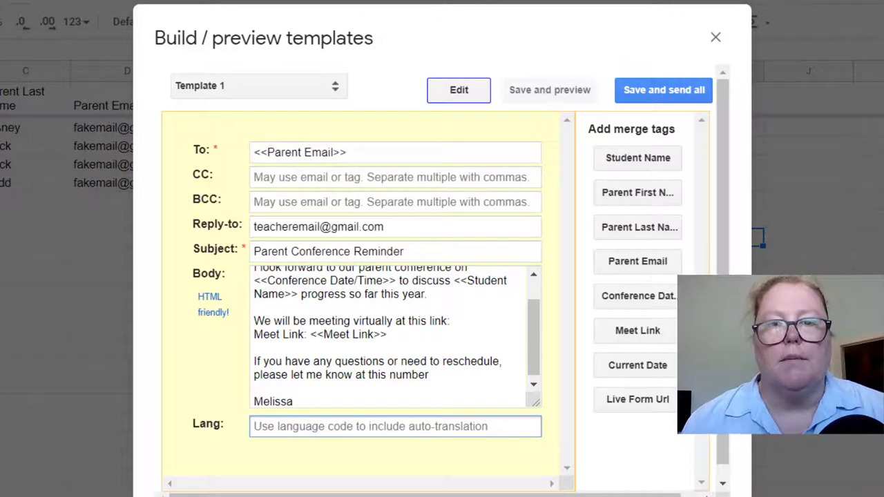
Save the template and review its merged preview for row 1
{"action": "left_click", "coordinate": [558, 92]}
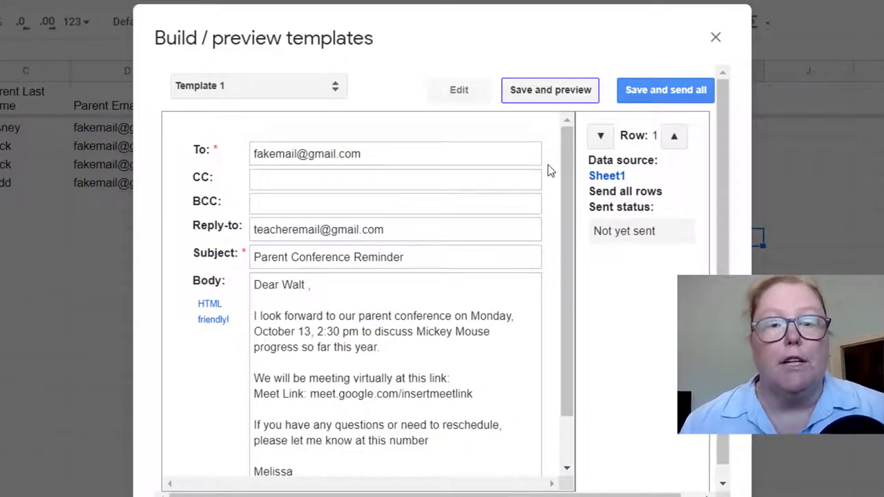
{"action": "scroll", "coordinate": [387, 311], "scroll_direction": "down", "scroll_amount": 2}
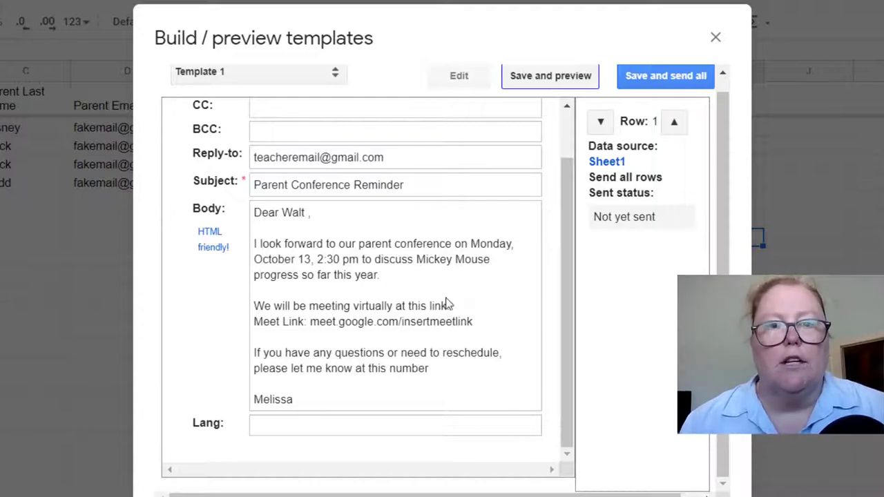
Back in the editor, wrap <<Conference Date/Time>> in <strong></strong> tags
{"action": "left_click", "coordinate": [461, 76]}
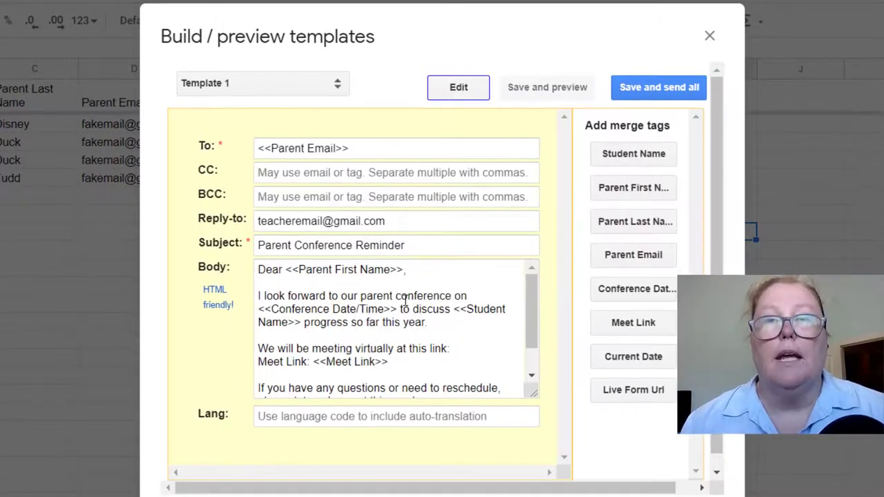
{"action": "left_click", "coordinate": [258, 310]}
{"action": "type", "text": "<strong"}
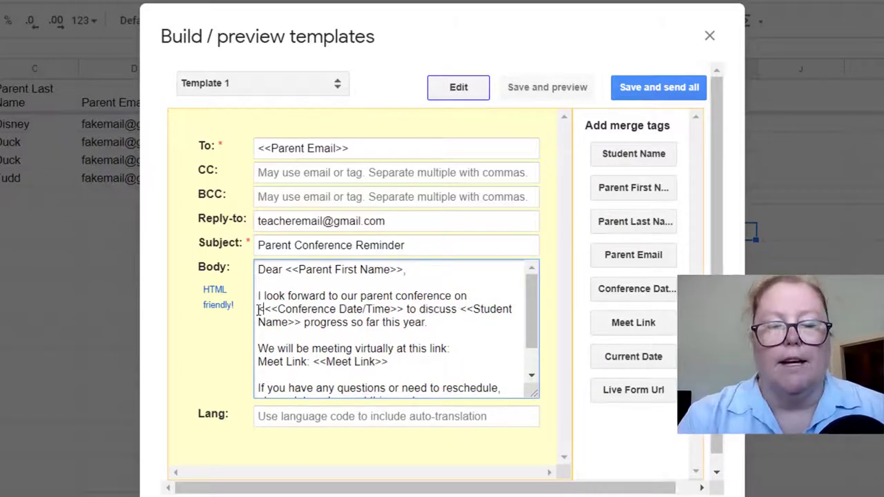
{"action": "type", "text": ">"}
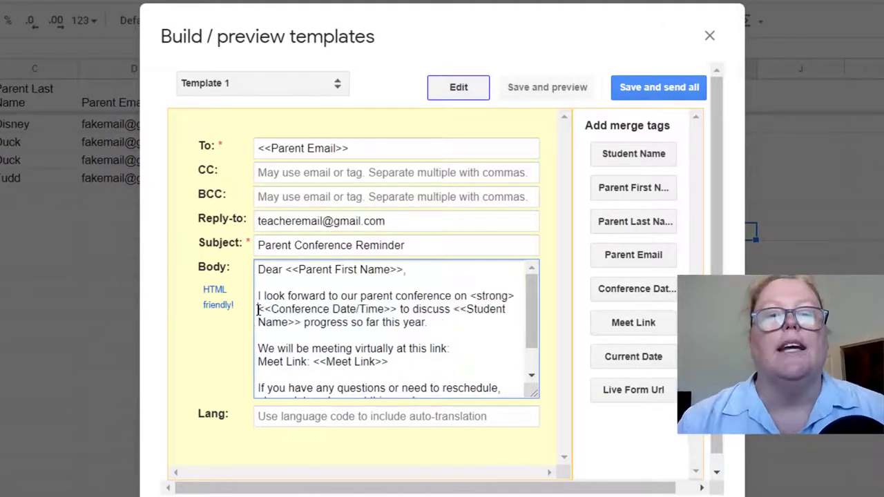
{"action": "left_click", "coordinate": [399, 309]}
{"action": "type", "text": "</strong>"}
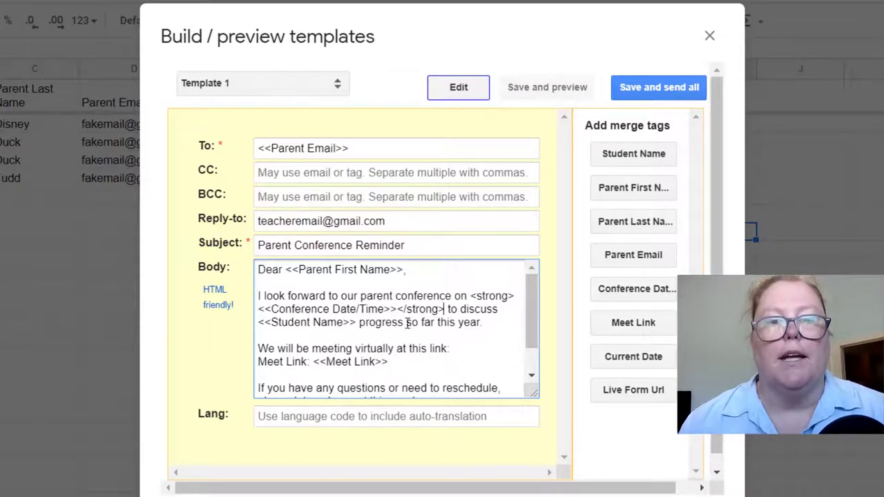
Turn the meeting line's <<Meet Link>> into an <a href="Meet Link"></a> hyperlink
{"action": "scroll", "coordinate": [400, 323], "scroll_direction": "down", "scroll_amount": 1}
{"action": "left_click", "coordinate": [259, 333]}
{"action": "type", "text": "<a href"}
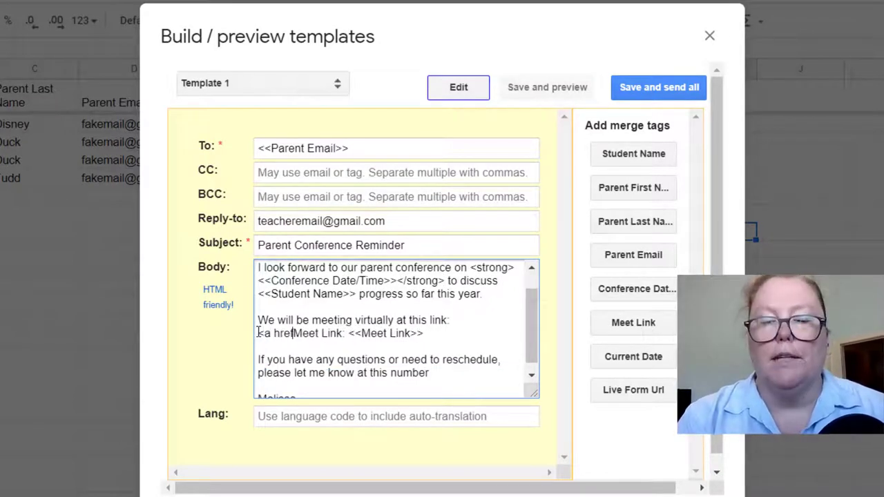
{"action": "type", "text": "=\""}
{"action": "left_click", "coordinate": [343, 334]}
{"action": "key", "text": "BackSpace"}
{"action": "type", "text": "\">"}
{"action": "left_click", "coordinate": [424, 334]}
{"action": "type", "text": "</a>"}
{"action": "left_click", "coordinate": [442, 335]}
{"action": "type", "text": "Meet Lin"}
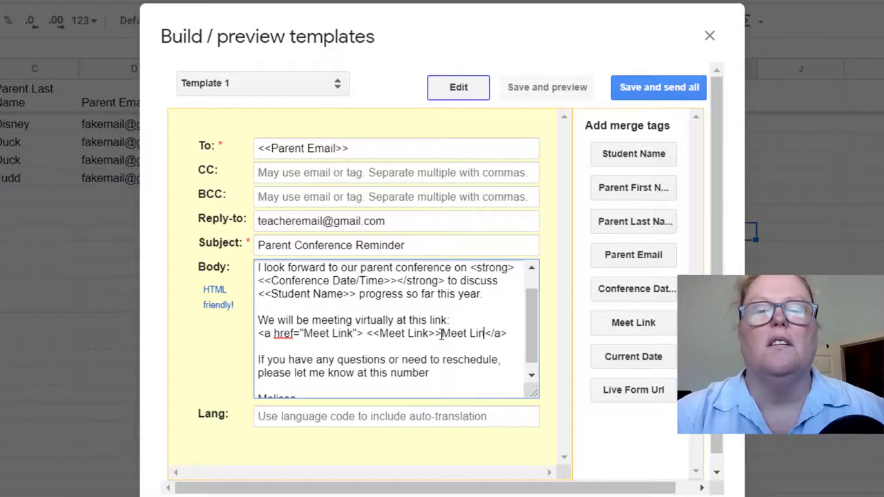
{"action": "type", "text": "k"}
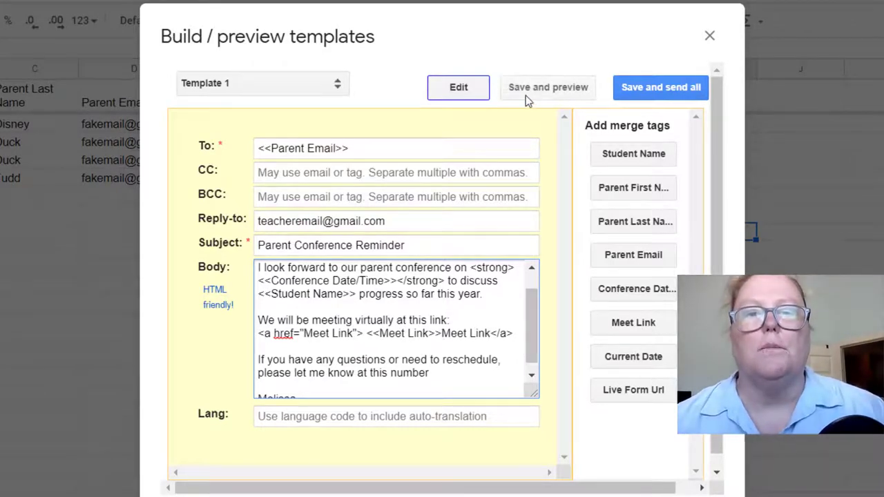
Save and preview, then delete the extra 'Meet Link' text inside the anchor
{"action": "left_click", "coordinate": [522, 95]}
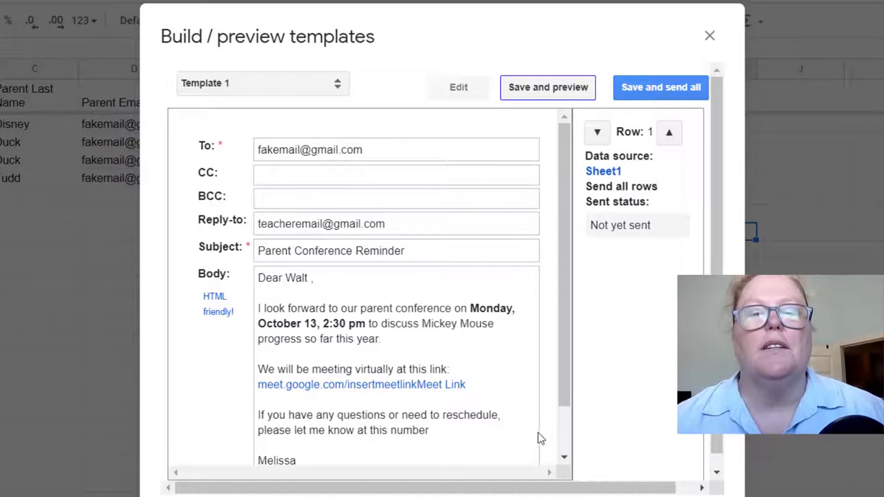
{"action": "left_click", "coordinate": [447, 96]}
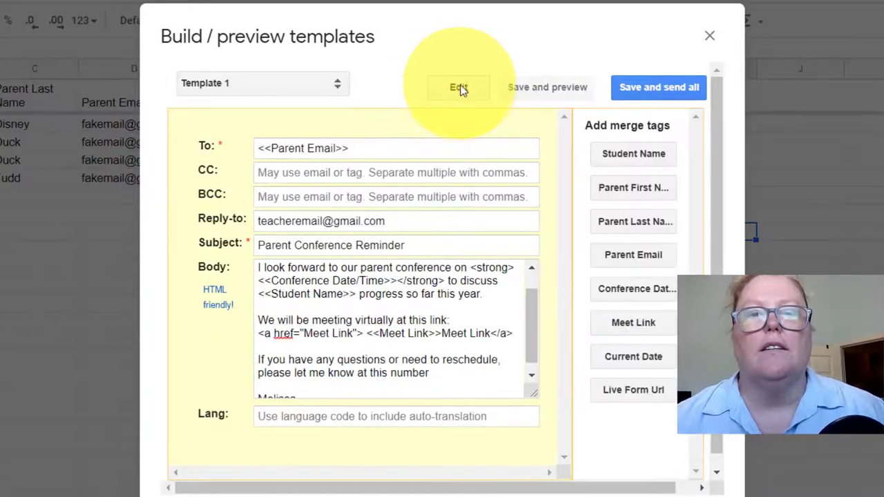
{"action": "left_click", "coordinate": [490, 335]}
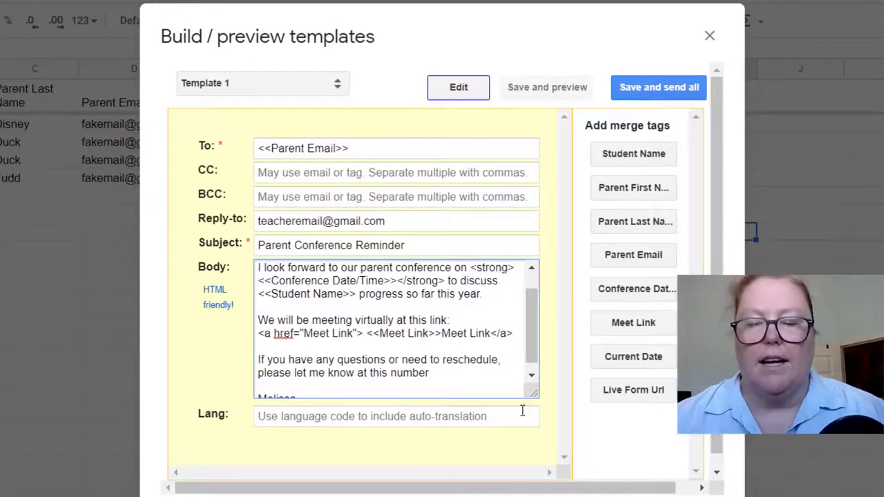
{"action": "key", "text": "BackSpace"}
{"action": "key", "text": "BackSpace"}
{"action": "key", "text": "BackSpace"}
{"action": "key", "text": "BackSpace"}
{"action": "key", "text": "BackSpace"}
{"action": "key", "text": "BackSpace"}
{"action": "key", "text": "BackSpace"}
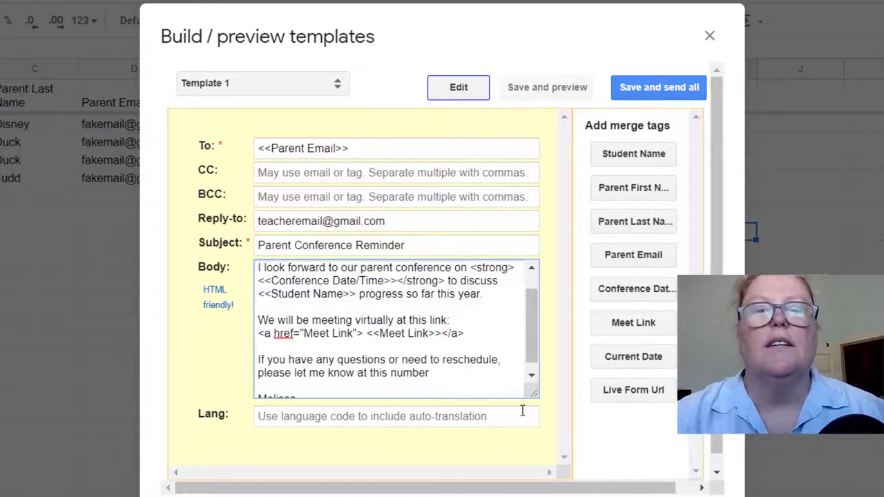
Save and preview the merged email for rows 1 through 4, returning to row 1
{"action": "left_click", "coordinate": [537, 89]}
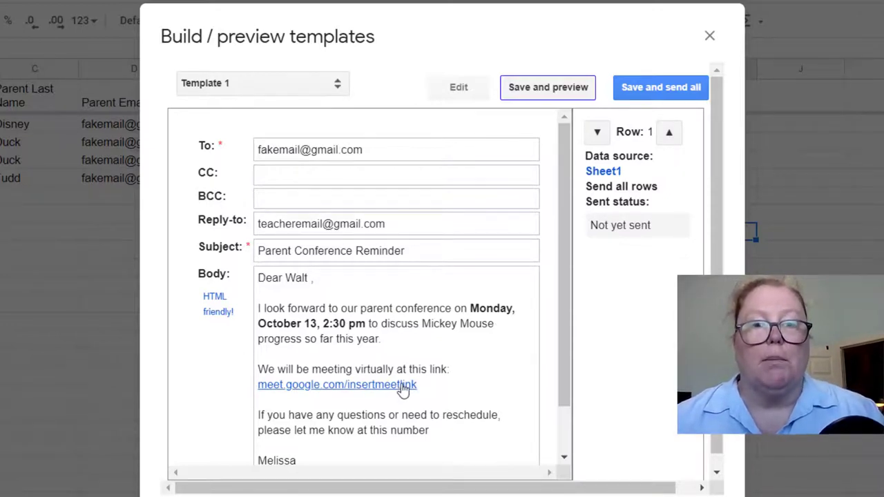
{"action": "left_click", "coordinate": [597, 131]}
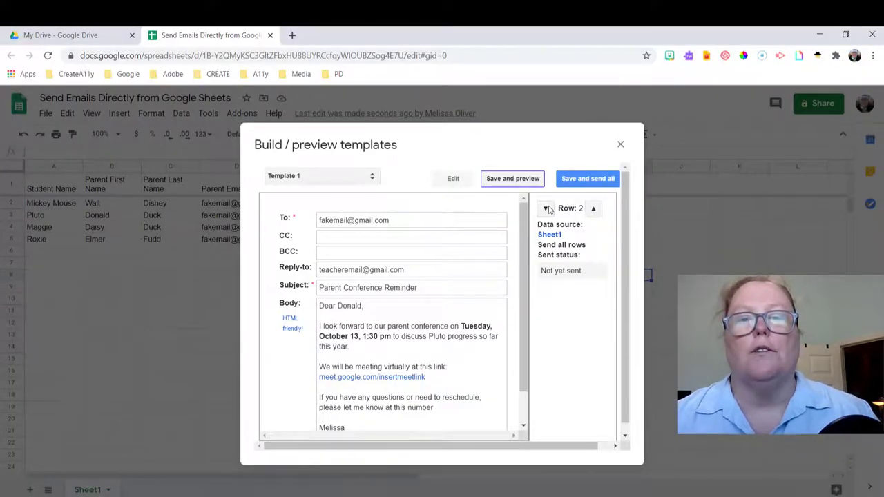
{"action": "left_click", "coordinate": [547, 208]}
{"action": "left_click", "coordinate": [592, 210]}
{"action": "left_click", "coordinate": [592, 210]}
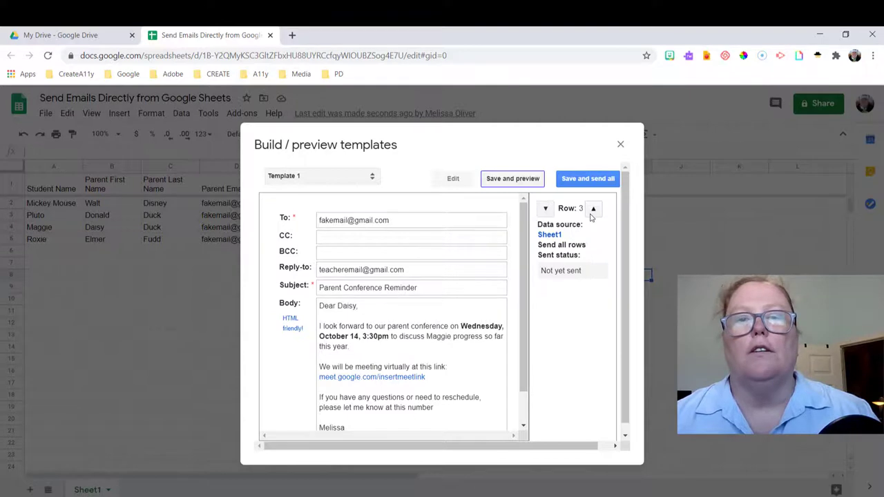
{"action": "left_click", "coordinate": [593, 210]}
{"action": "left_click", "coordinate": [593, 210]}
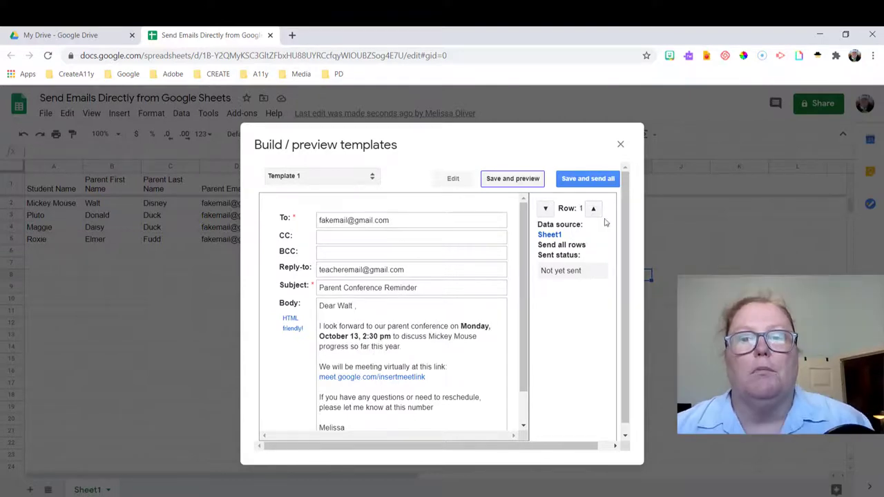